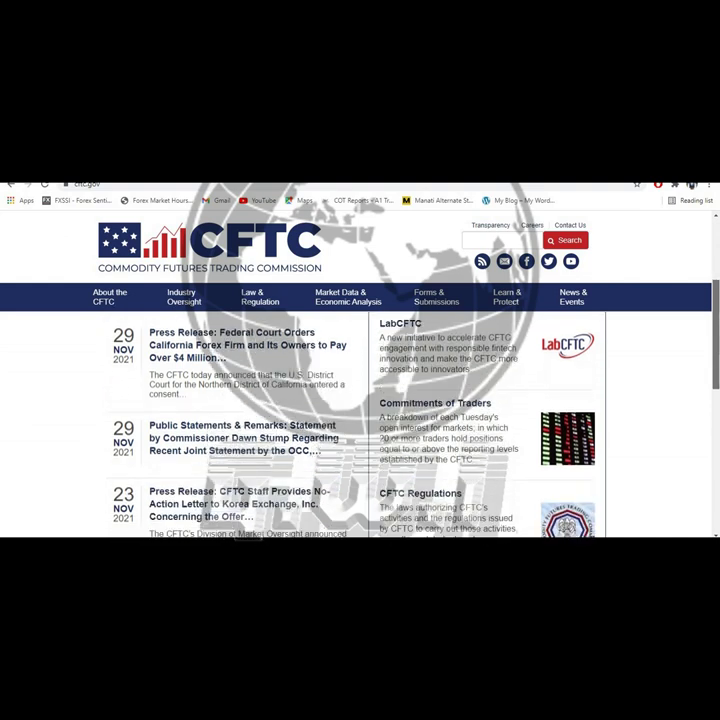
- Open the Commitments of Traders section from the CFTC home page
{"action": "scroll", "coordinate": [436, 401], "scroll_direction": "up", "scroll_amount": 1}
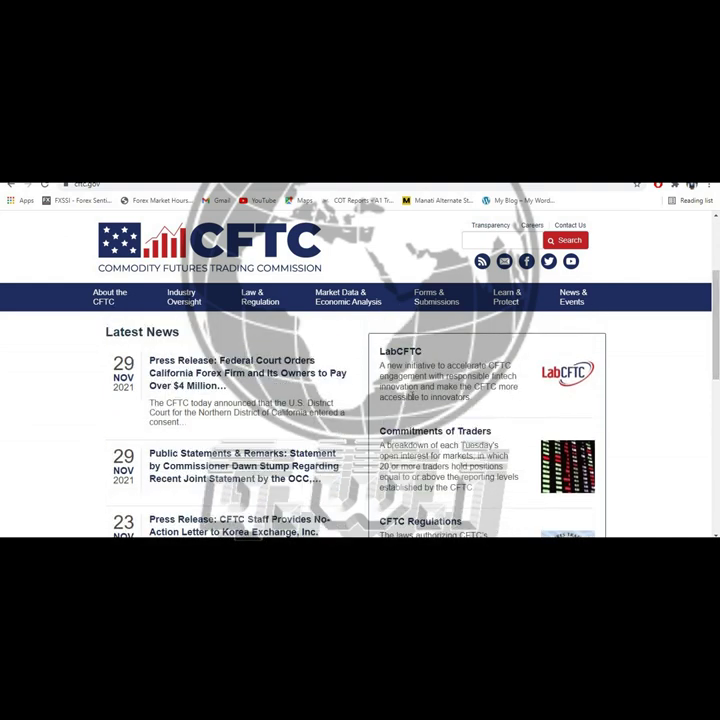
{"action": "left_click", "coordinate": [433, 437]}
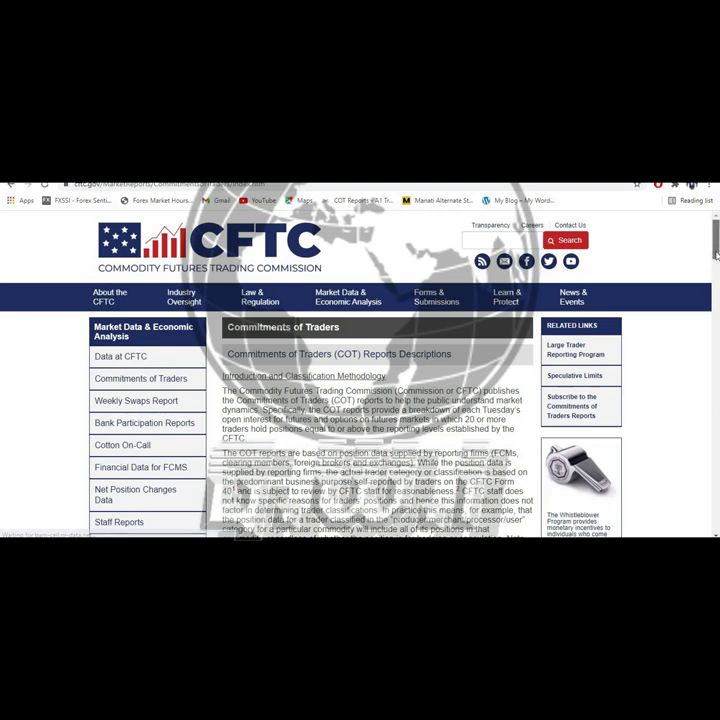
- Open the Chicago Mercantile Exchange short-format, futures-only report under Current Legacy Reports and look through its contracts
{"action": "scroll", "coordinate": [716, 262], "scroll_direction": "down", "scroll_amount": 1}
{"action": "scroll", "coordinate": [716, 262], "scroll_direction": "up", "scroll_amount": 1}
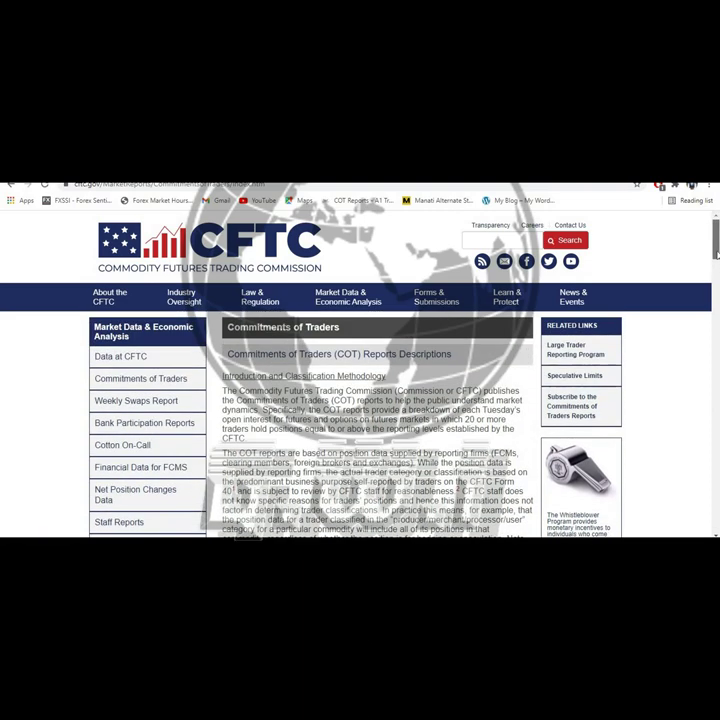
{"action": "scroll", "coordinate": [716, 258], "scroll_direction": "down", "scroll_amount": 5}
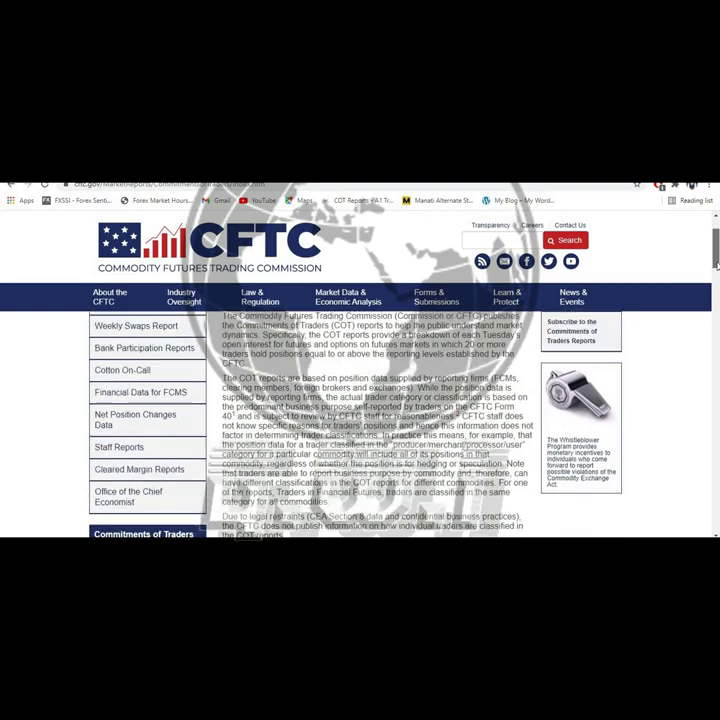
{"action": "scroll", "coordinate": [716, 262], "scroll_direction": "down", "scroll_amount": 4}
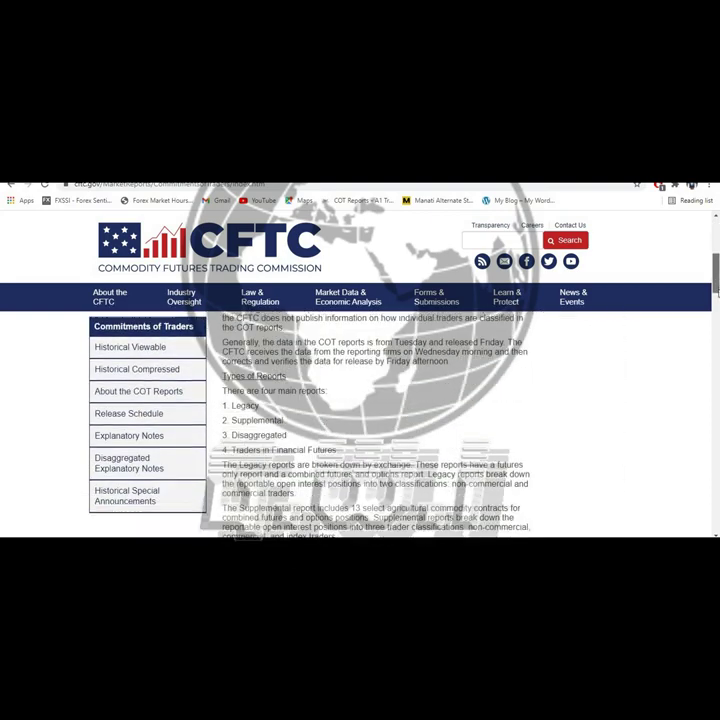
{"action": "scroll", "coordinate": [376, 420], "scroll_direction": "down", "scroll_amount": 5}
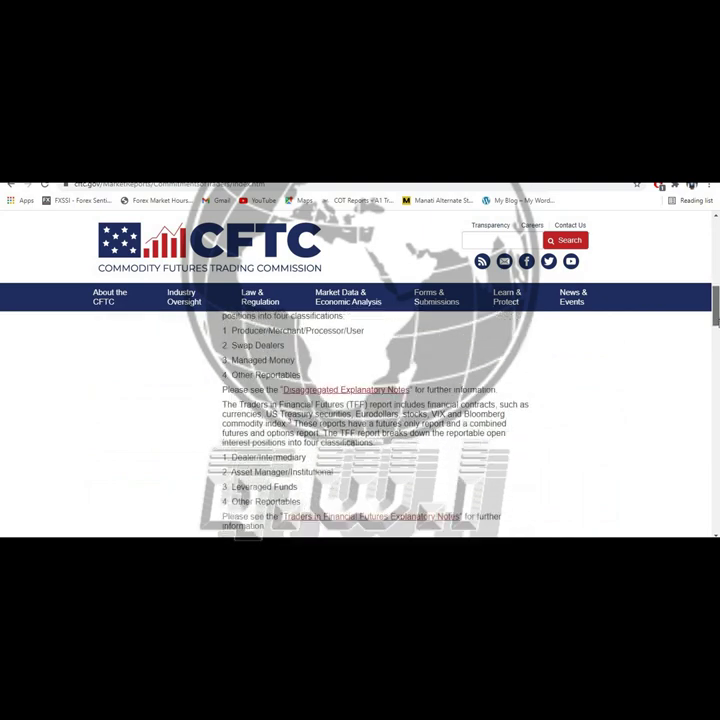
{"action": "scroll", "coordinate": [376, 425], "scroll_direction": "down", "scroll_amount": 3}
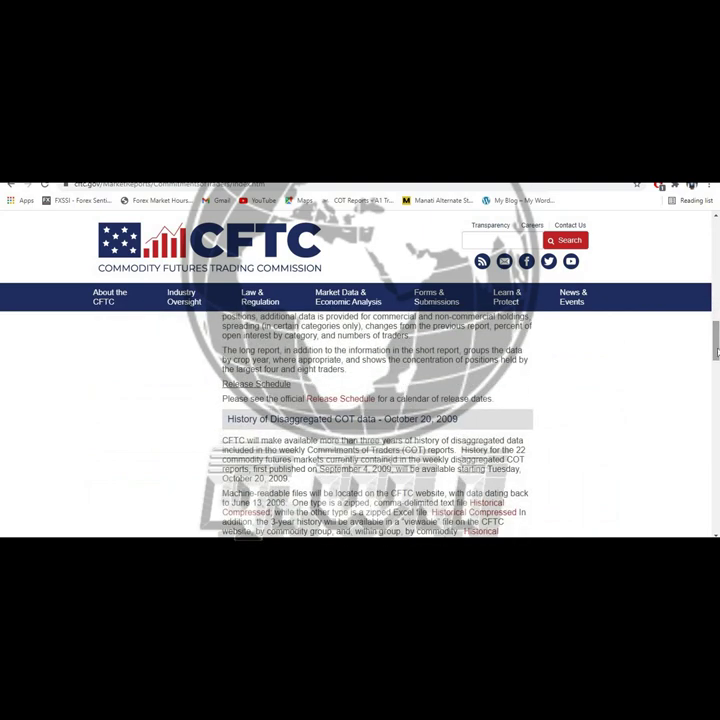
{"action": "scroll", "coordinate": [376, 425], "scroll_direction": "down", "scroll_amount": 3}
{"action": "scroll", "coordinate": [376, 425], "scroll_direction": "down", "scroll_amount": 4}
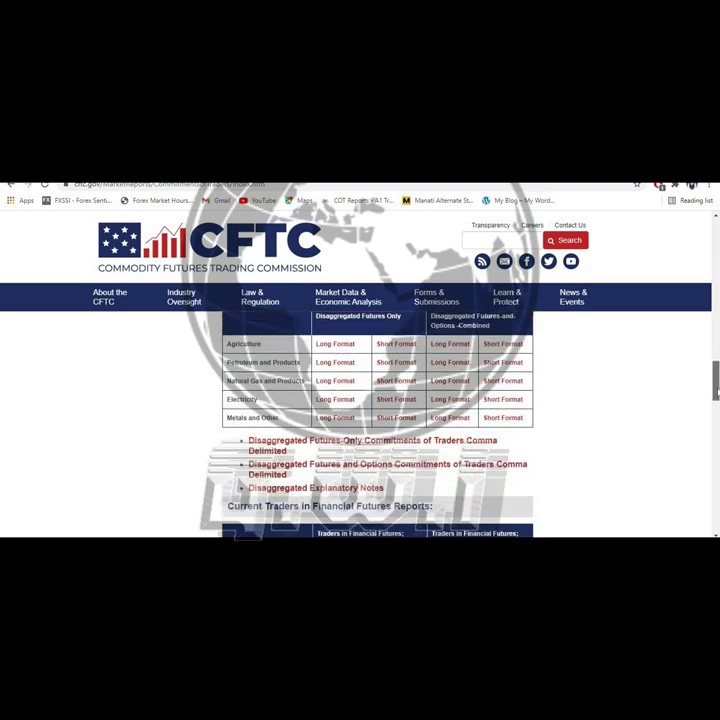
{"action": "left_click_drag", "start_coordinate": [716, 392], "coordinate": [716, 391]}
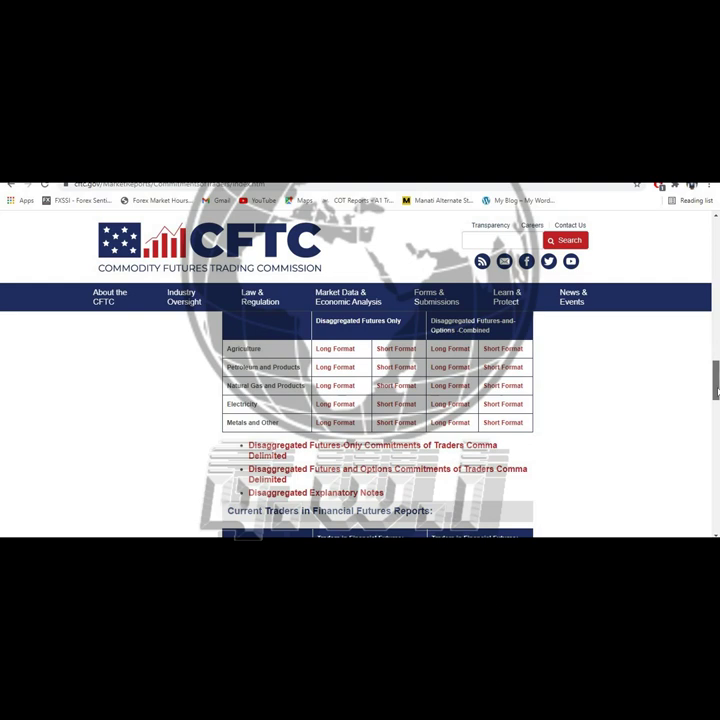
{"action": "left_click_drag", "start_coordinate": [716, 392], "coordinate": [716, 410]}
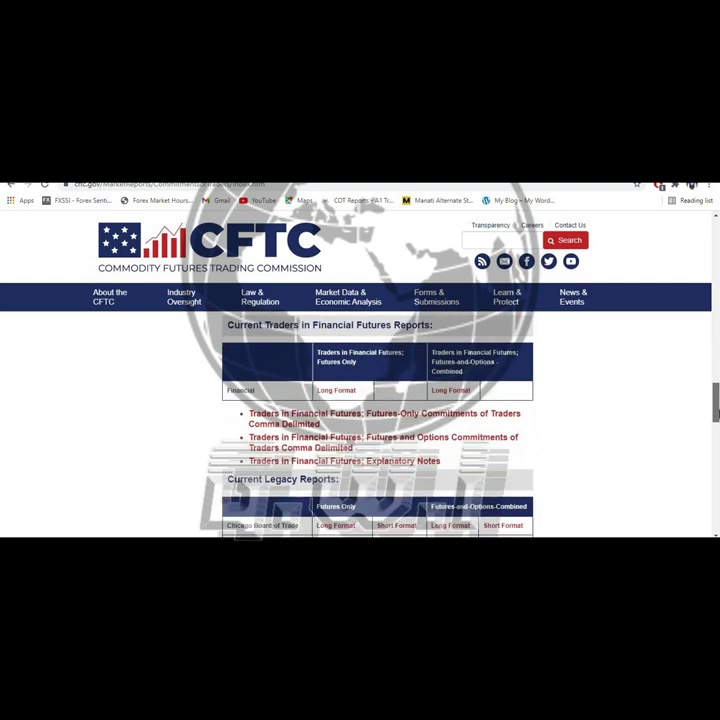
{"action": "left_click_drag", "start_coordinate": [716, 410], "coordinate": [716, 424]}
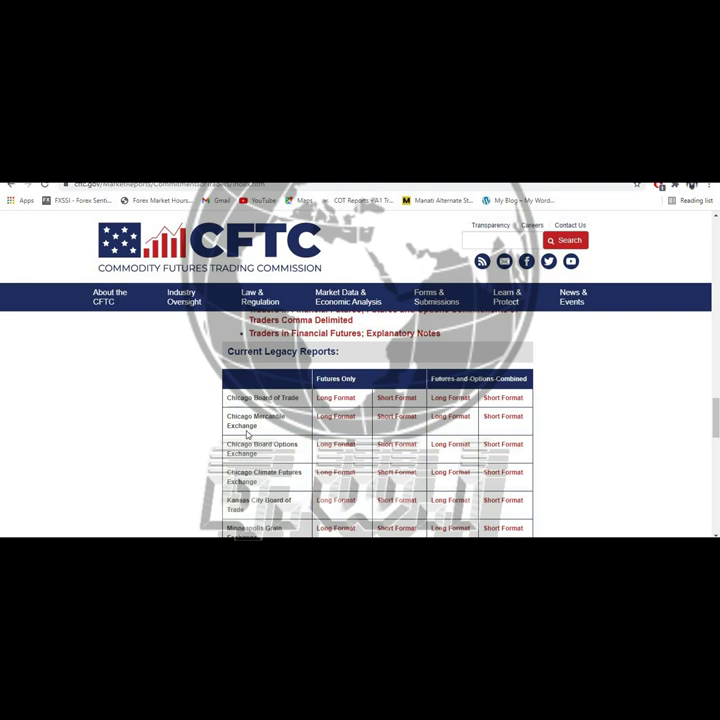
{"action": "left_click", "coordinate": [397, 418]}
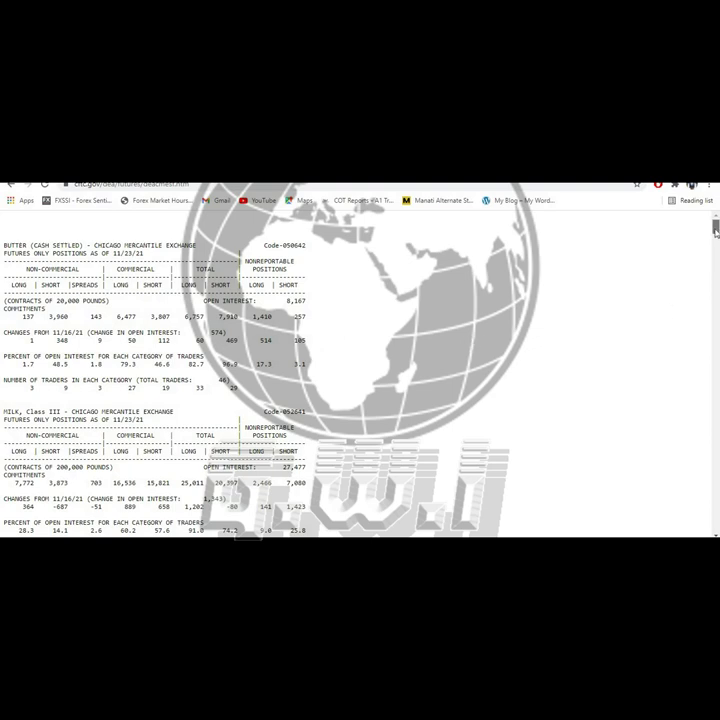
{"action": "left_click_drag", "start_coordinate": [714, 228], "coordinate": [715, 297]}
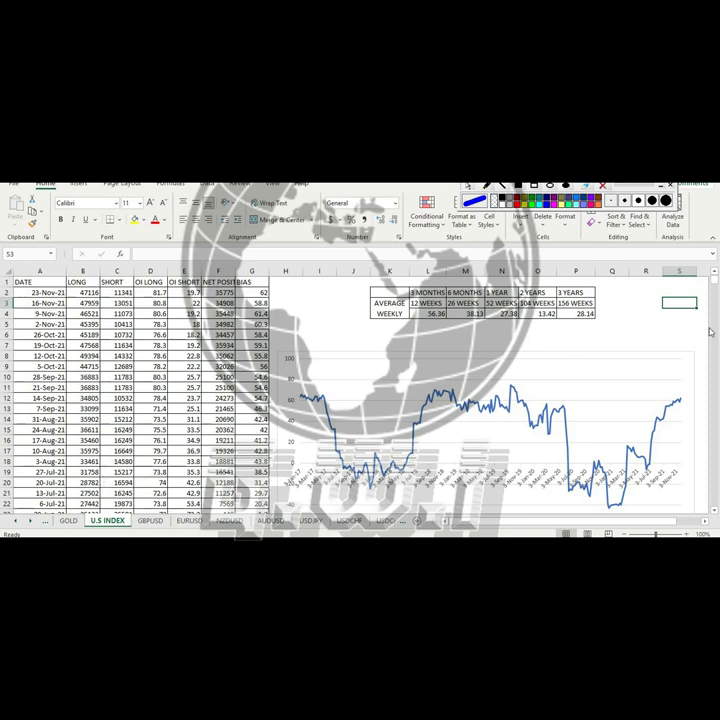
- Switch to the Excel workbook's U.S INDEX sheet and examine the line chart and the weekly averages table
{"action": "left_click", "coordinate": [715, 512]}
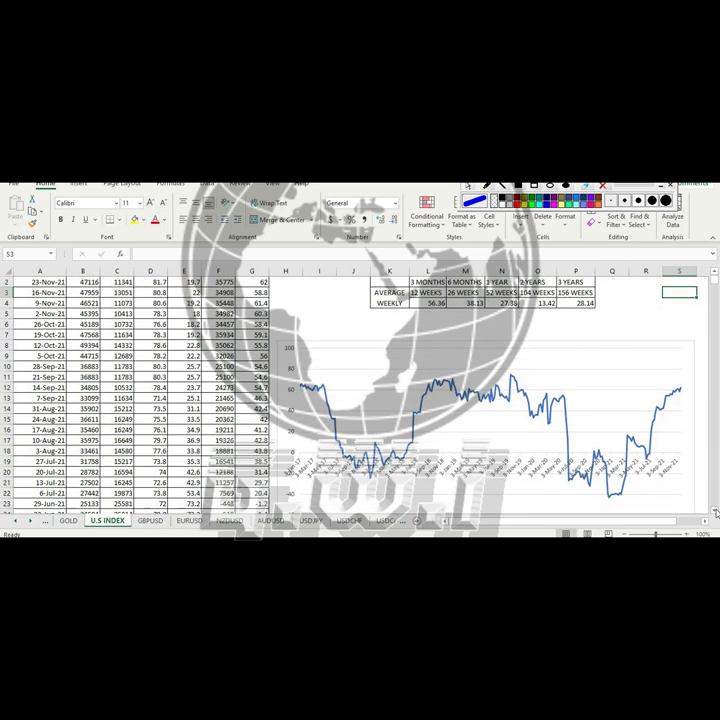
{"action": "left_click", "coordinate": [715, 512]}
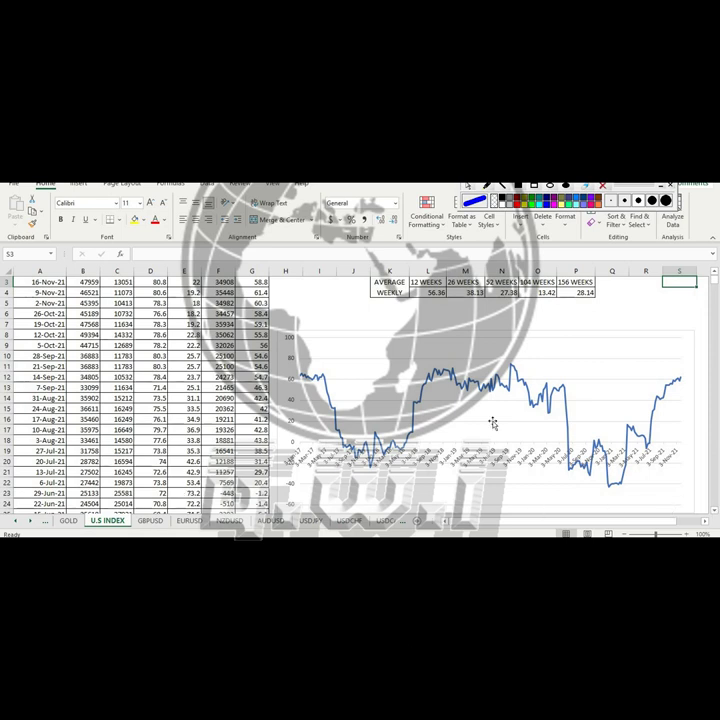
{"action": "left_click", "coordinate": [715, 513]}
{"action": "left_click", "coordinate": [715, 513]}
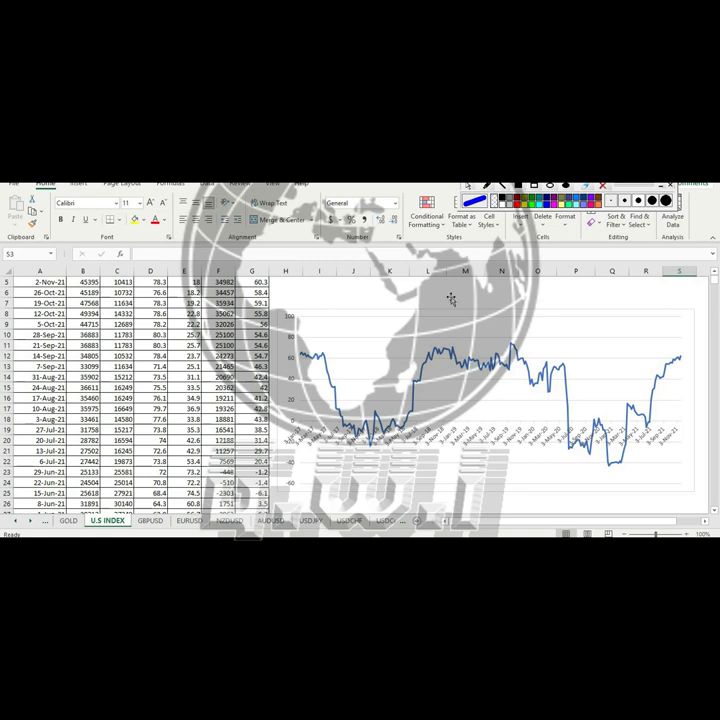
{"action": "left_click", "coordinate": [715, 273]}
{"action": "scroll", "coordinate": [715, 273], "scroll_direction": "up", "scroll_amount": 1}
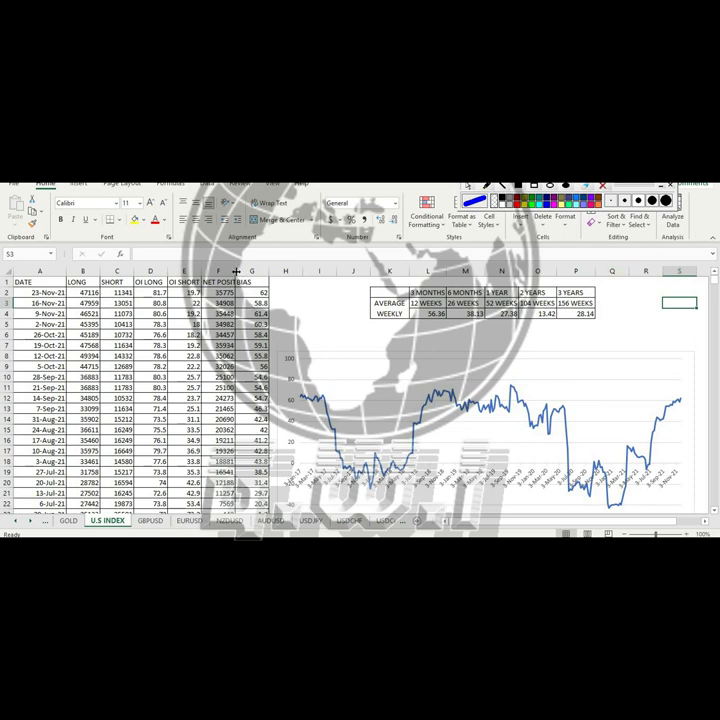
- Widen the net positions column slightly on the U.S INDEX sheet
{"action": "left_click_drag", "start_coordinate": [236, 271], "coordinate": [254, 267]}
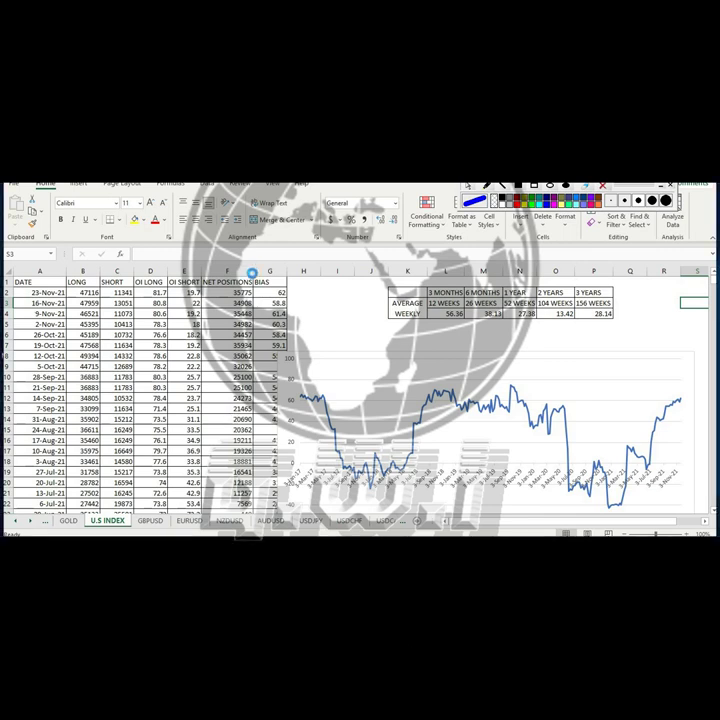
{"action": "double_click", "coordinate": [252, 273]}
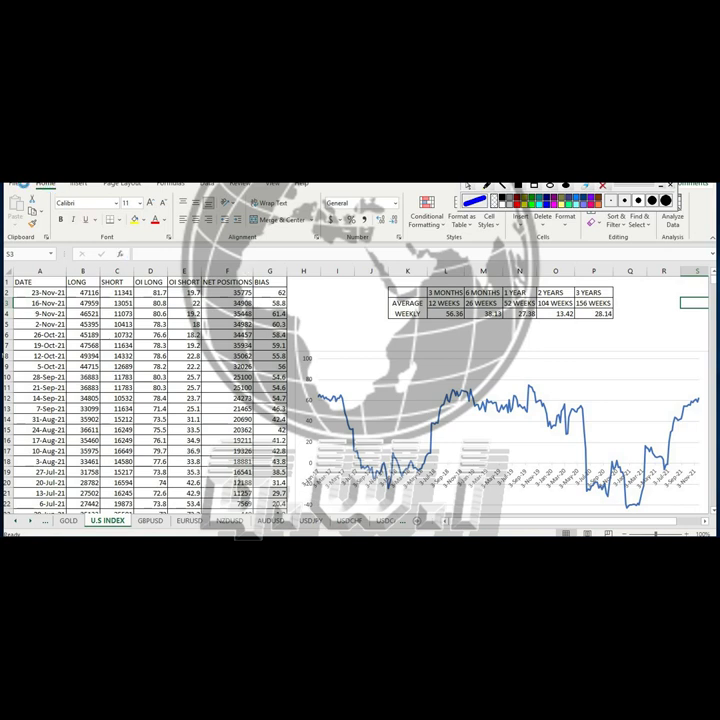
{"action": "left_click_drag", "start_coordinate": [245, 270], "coordinate": [235, 270]}
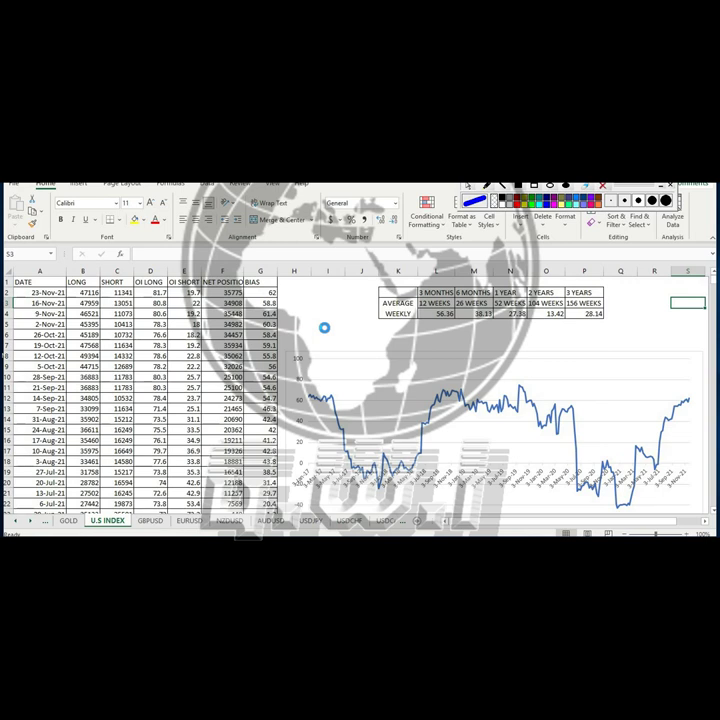
- Outline the LONG column's values with a green rectangle and the SHORT column's values with a red one, using the screen annotation tool
{"action": "left_click", "coordinate": [531, 199]}
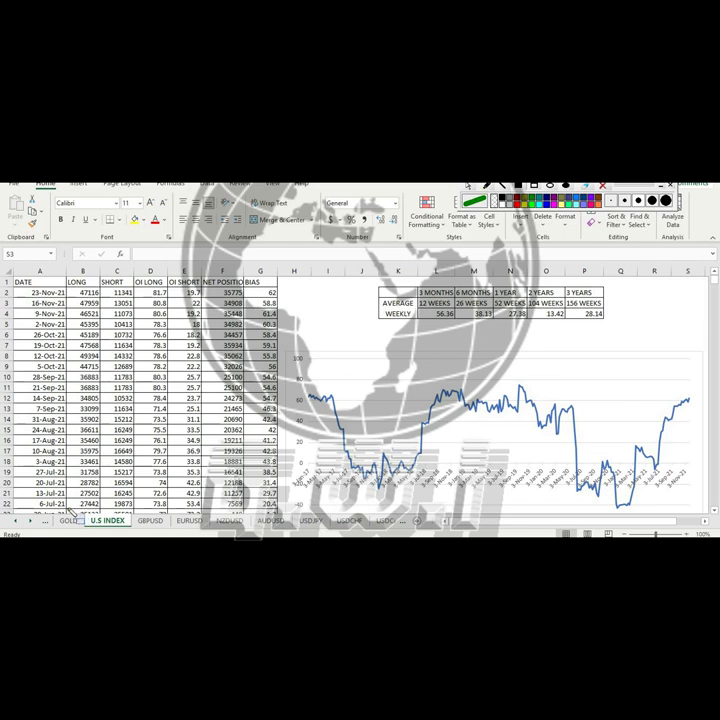
{"action": "mouse_move", "coordinate": [96, 501]}
{"action": "left_mouse_down"}
{"action": "mouse_move", "coordinate": [72, 501]}
{"action": "mouse_move", "coordinate": [96, 434]}
{"action": "mouse_move", "coordinate": [106, 292]}
{"action": "left_mouse_up"}
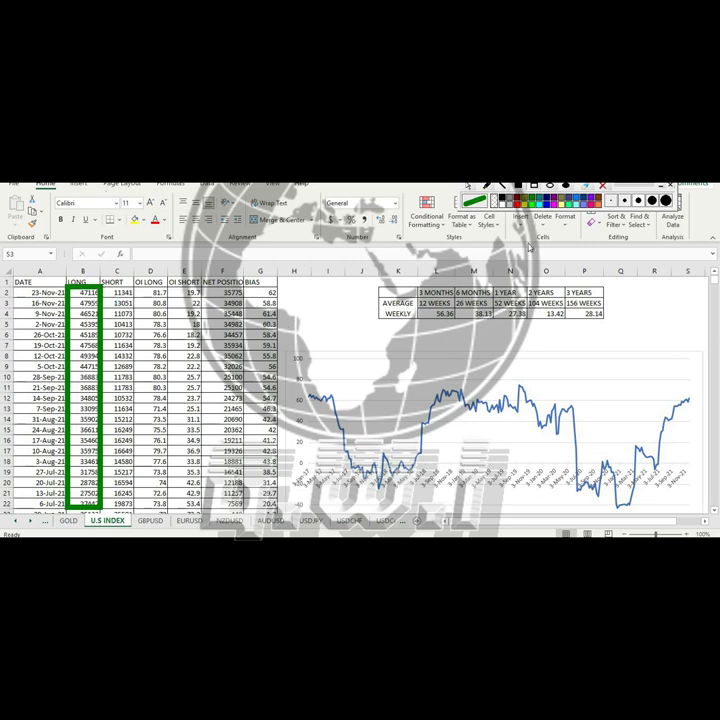
{"action": "left_click", "coordinate": [515, 193]}
{"action": "mouse_move", "coordinate": [104, 508]}
{"action": "left_mouse_down"}
{"action": "mouse_move", "coordinate": [129, 497]}
{"action": "mouse_move", "coordinate": [146, 421]}
{"action": "mouse_move", "coordinate": [146, 311]}
{"action": "mouse_move", "coordinate": [134, 288]}
{"action": "mouse_move", "coordinate": [139, 291]}
{"action": "left_mouse_up"}
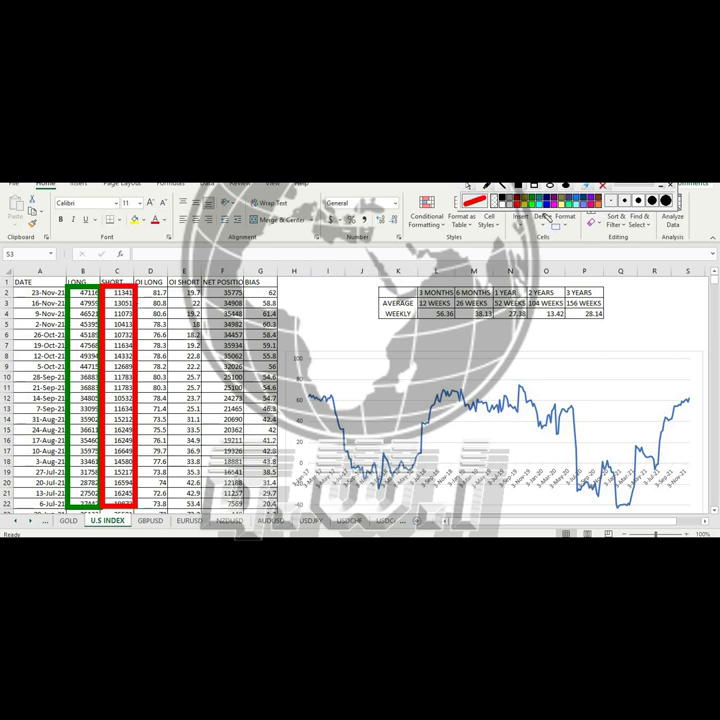
- Outline the net positions values with a magenta rectangle and erase parts of the outline's sides
{"action": "left_click", "coordinate": [553, 204]}
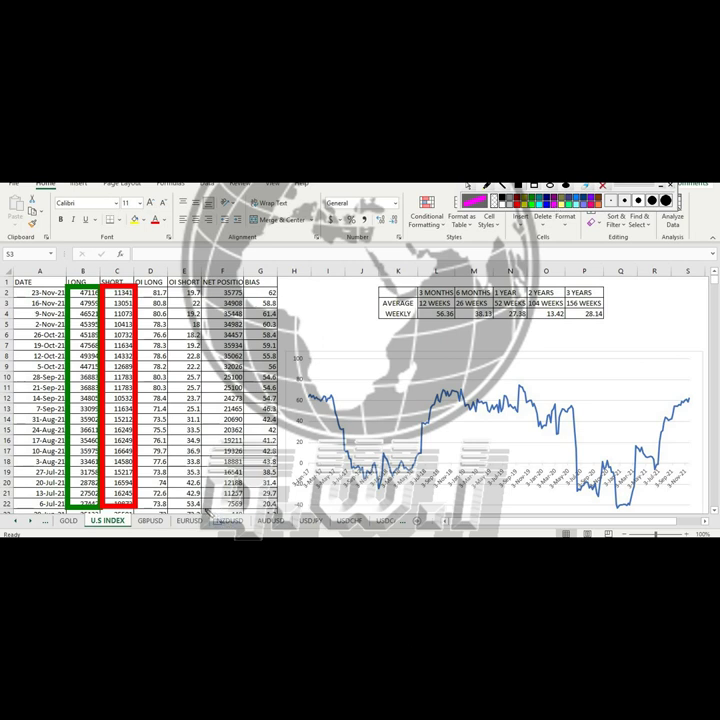
{"action": "mouse_move", "coordinate": [200, 505]}
{"action": "left_mouse_down"}
{"action": "mouse_move", "coordinate": [236, 415]}
{"action": "mouse_move", "coordinate": [235, 347]}
{"action": "mouse_move", "coordinate": [246, 292]}
{"action": "left_mouse_up"}
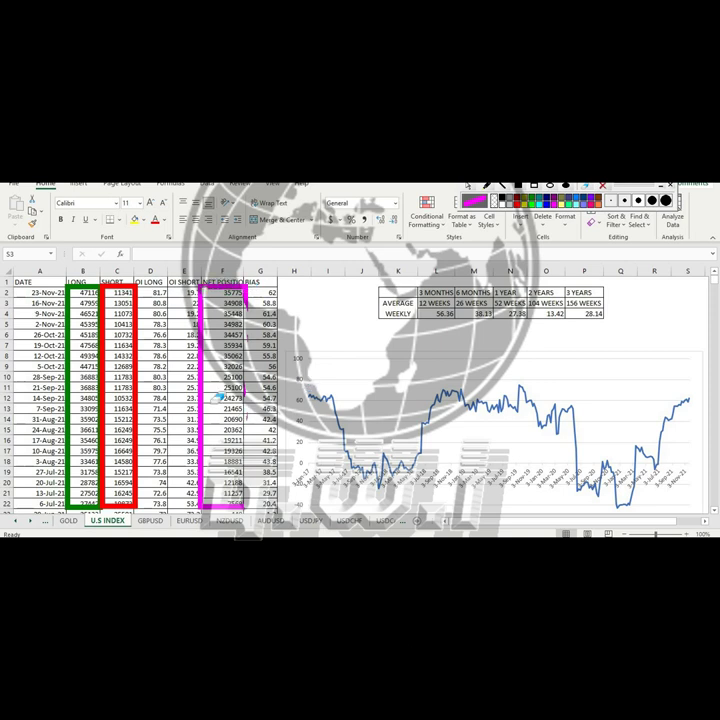
{"action": "left_click_drag", "start_coordinate": [198, 280], "coordinate": [204, 402]}
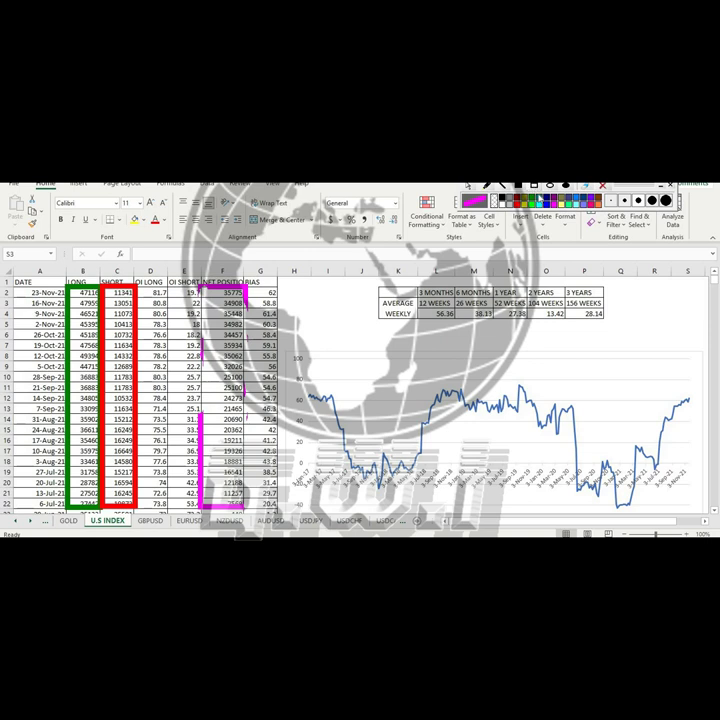
- Set the annotation color to dark blue and mark the OI LONG column's values
{"action": "left_click", "coordinate": [573, 196]}
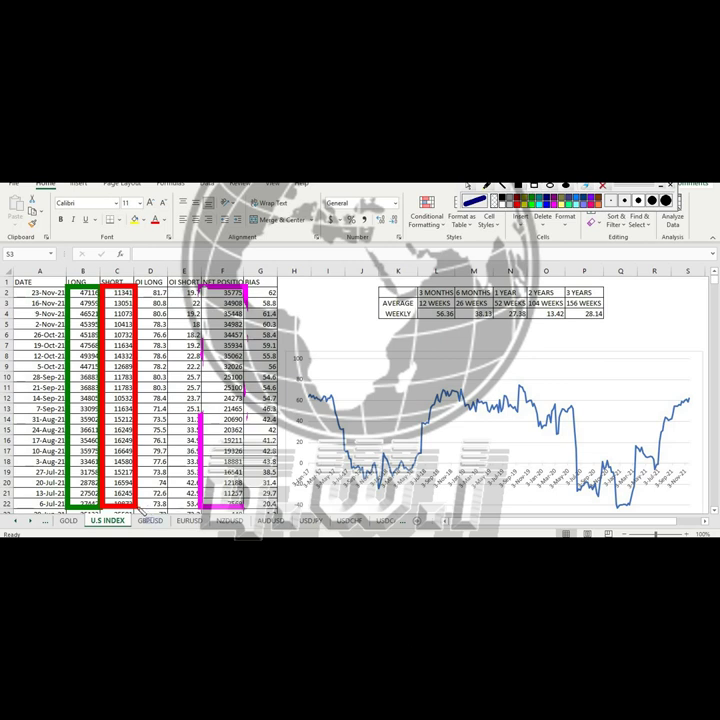
{"action": "left_click_drag", "start_coordinate": [134, 452], "coordinate": [174, 496]}
{"action": "left_click_drag", "start_coordinate": [167, 440], "coordinate": [172, 286]}
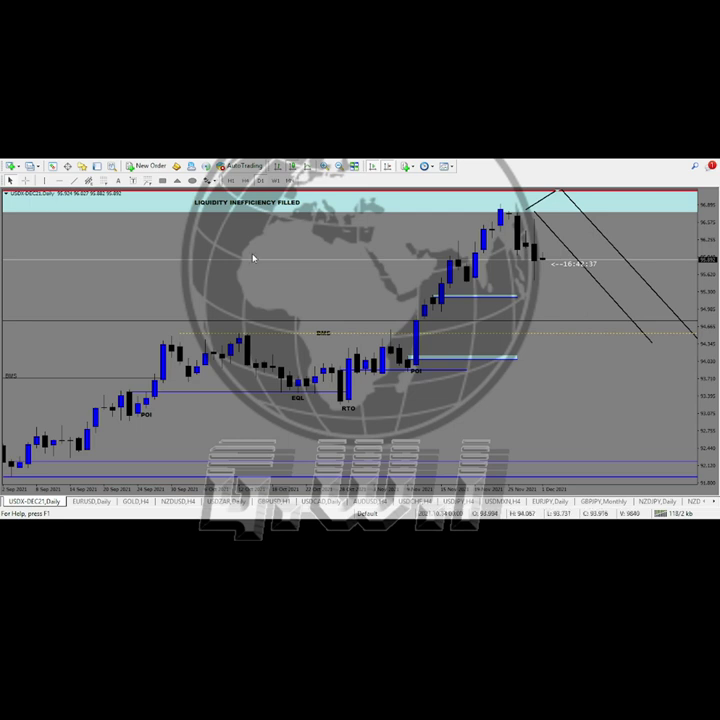
- Switch to MetaTrader's USDX-DEC21 daily chart, turn off chart shift and view the price history zoomed out back to April 2021
{"action": "left_click", "coordinate": [390, 168]}
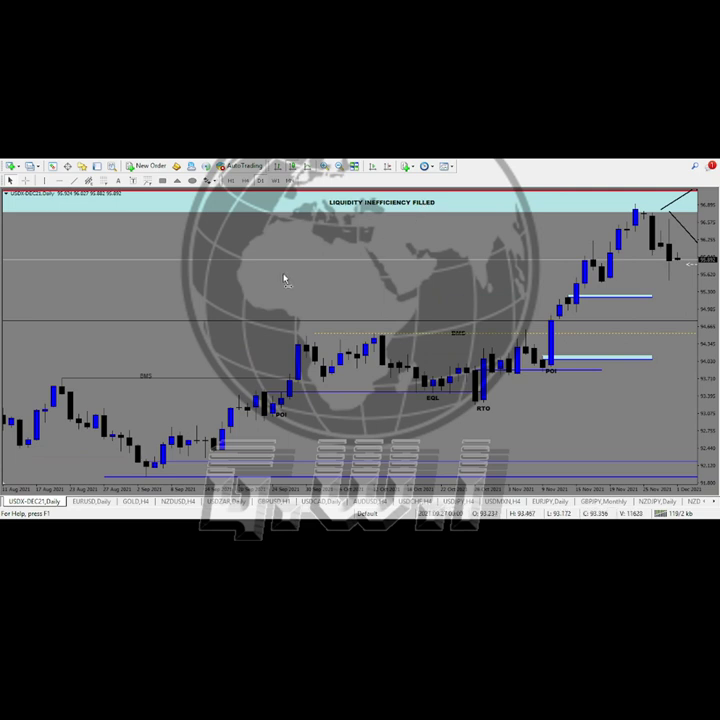
{"action": "scroll", "coordinate": [413, 291], "scroll_direction": "up", "scroll_amount": 5}
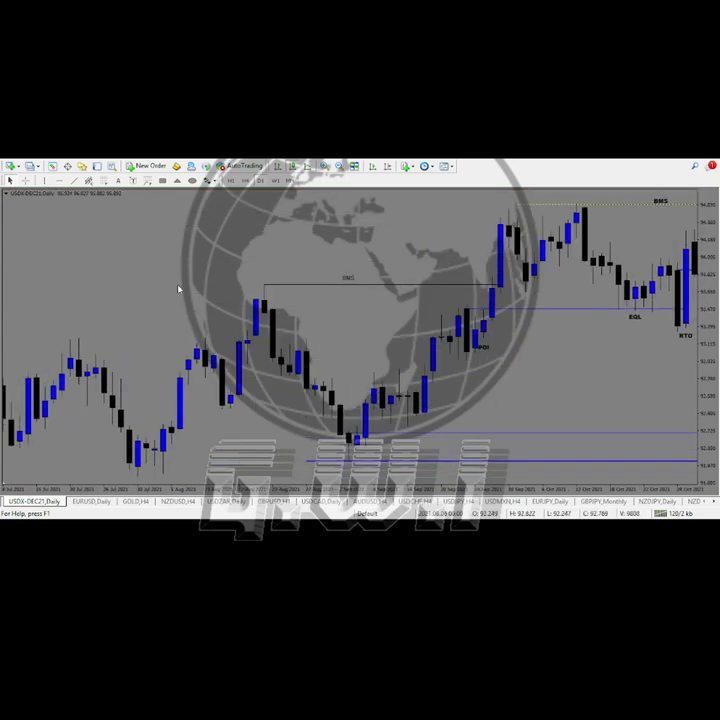
{"action": "scroll", "coordinate": [195, 290], "scroll_direction": "up", "scroll_amount": 5}
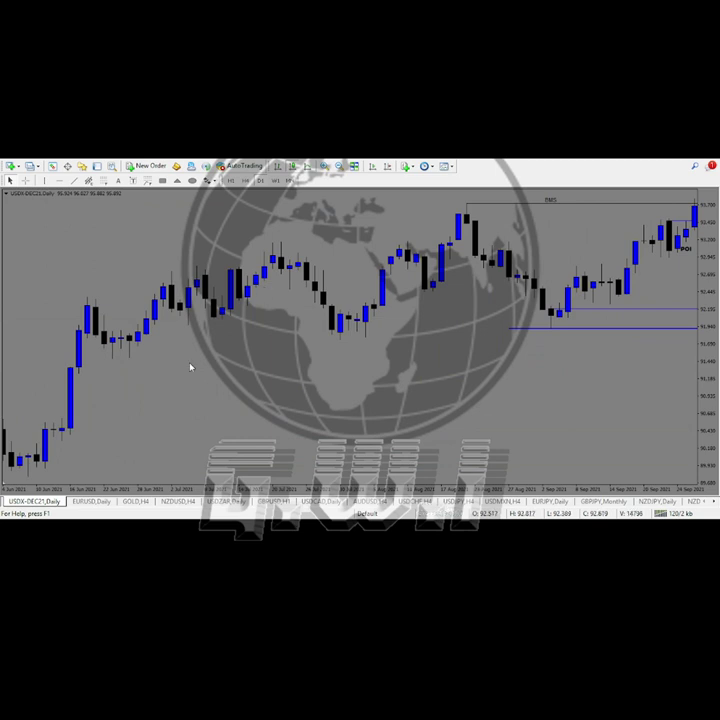
{"action": "scroll", "coordinate": [161, 381], "scroll_direction": "up", "scroll_amount": 8}
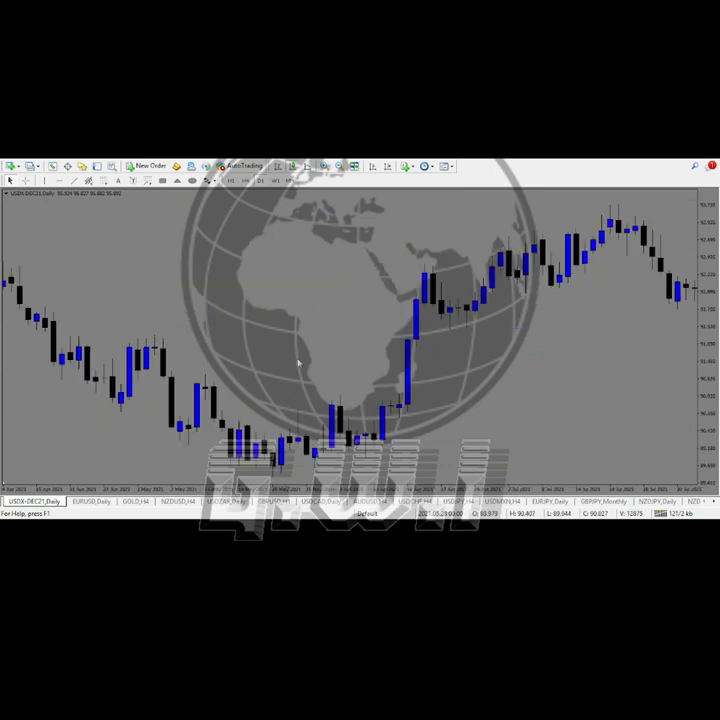
{"action": "left_click", "coordinate": [340, 167]}
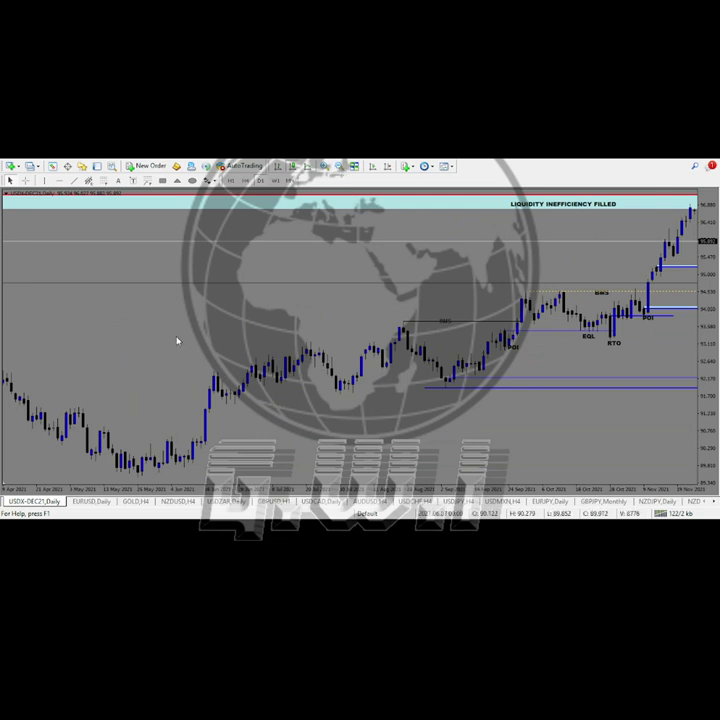
- Divide the USDX daily chart with vertical lines at roughly monthly intervals, and turn chart shift back on at the latest candles
{"action": "left_click", "coordinate": [45, 182]}
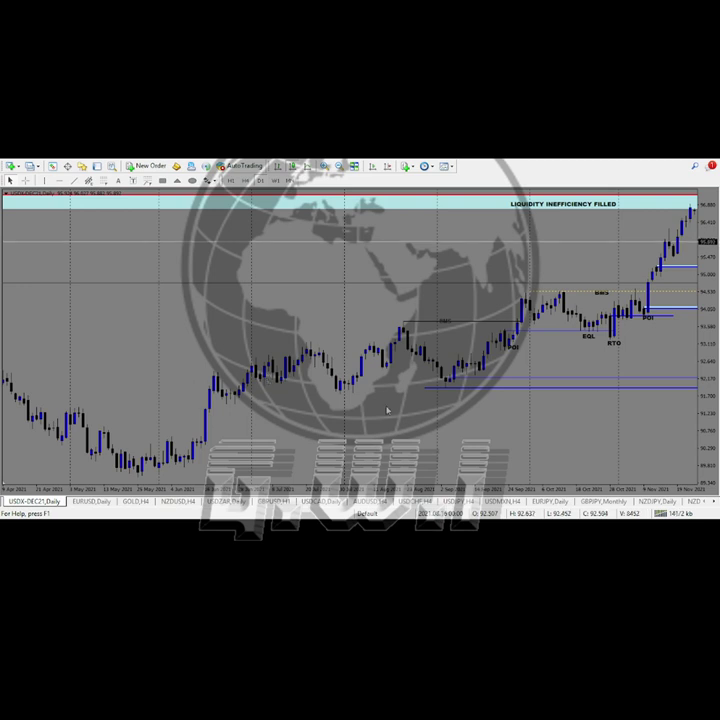
{"action": "scroll", "coordinate": [387, 410], "scroll_direction": "down", "scroll_amount": 2}
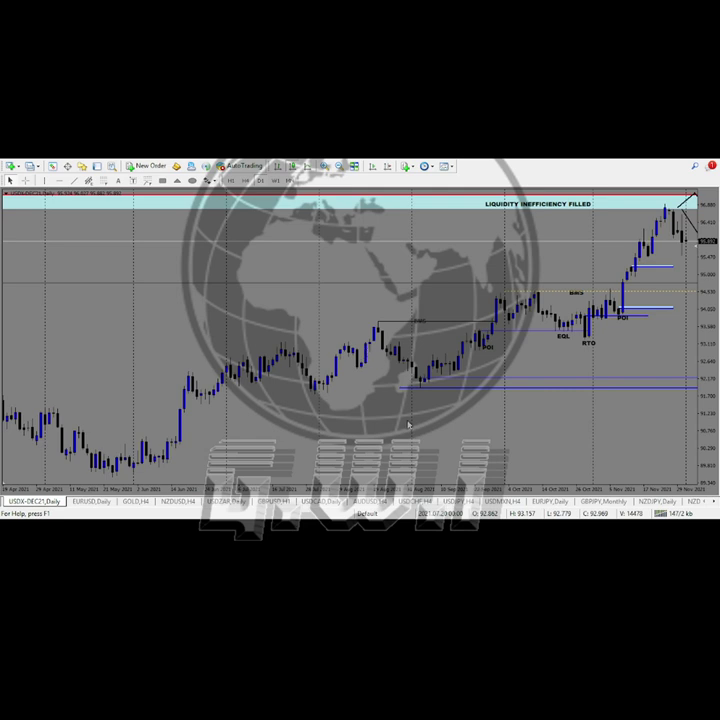
{"action": "left_click", "coordinate": [386, 167]}
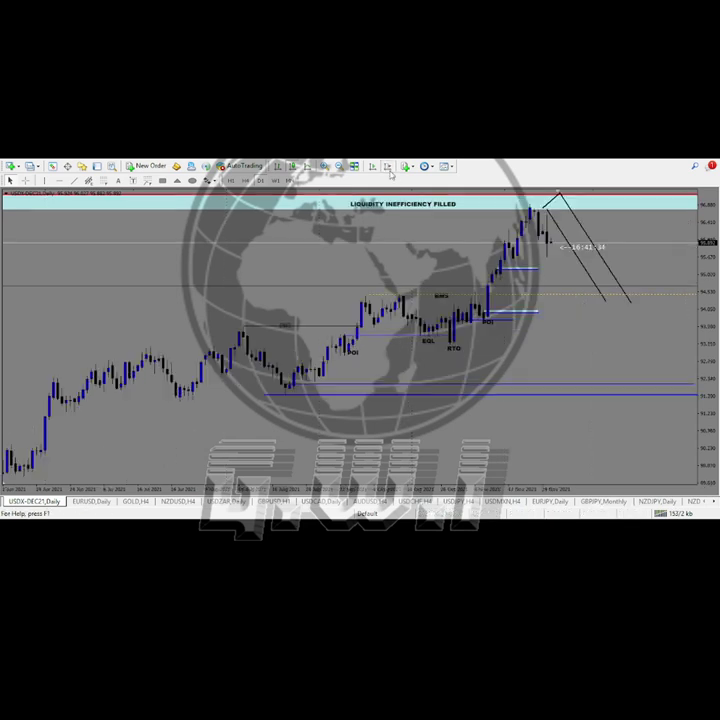